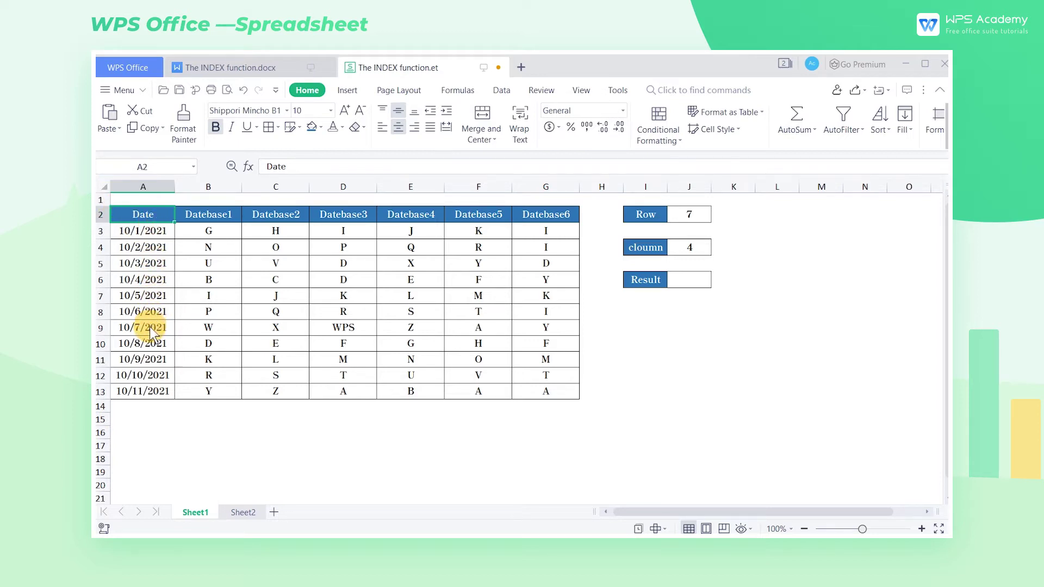
Step: Point out the 10/7/2021 row and Datebase3 column, then start an INDEX function in J6
left_click(104, 329)
left_click(354, 190)
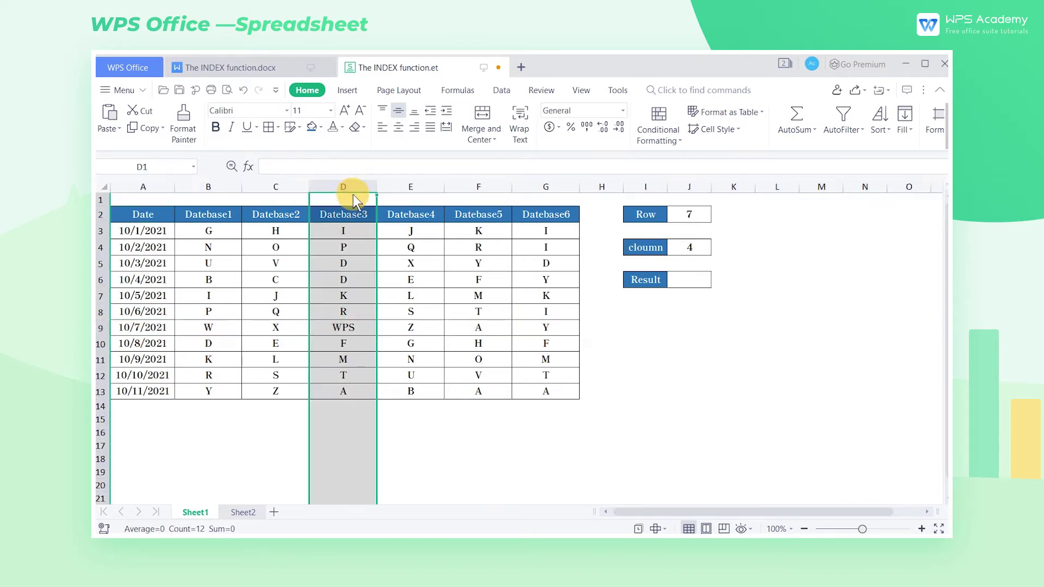
left_click(681, 282)
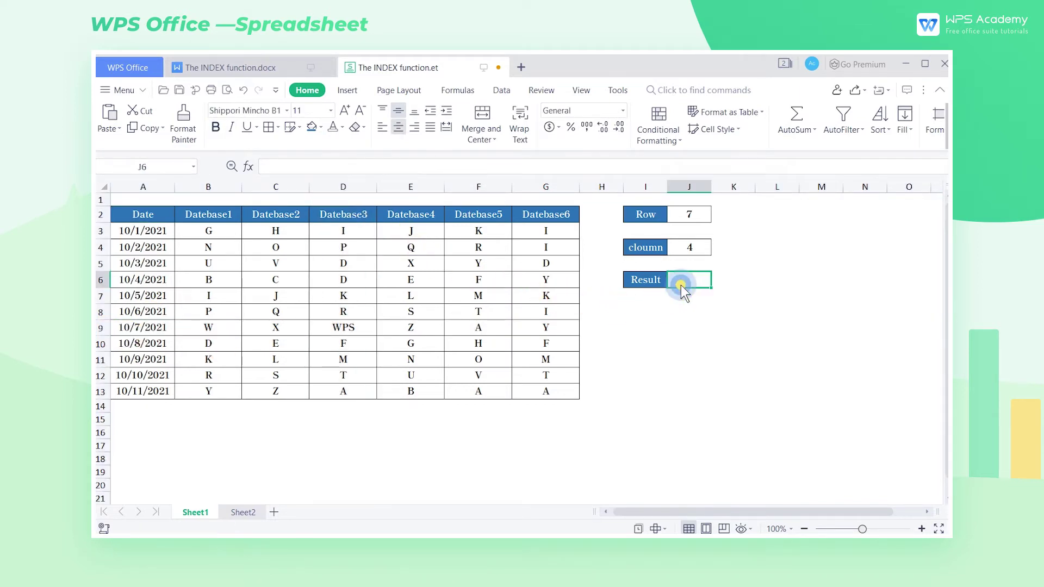
left_click(454, 91)
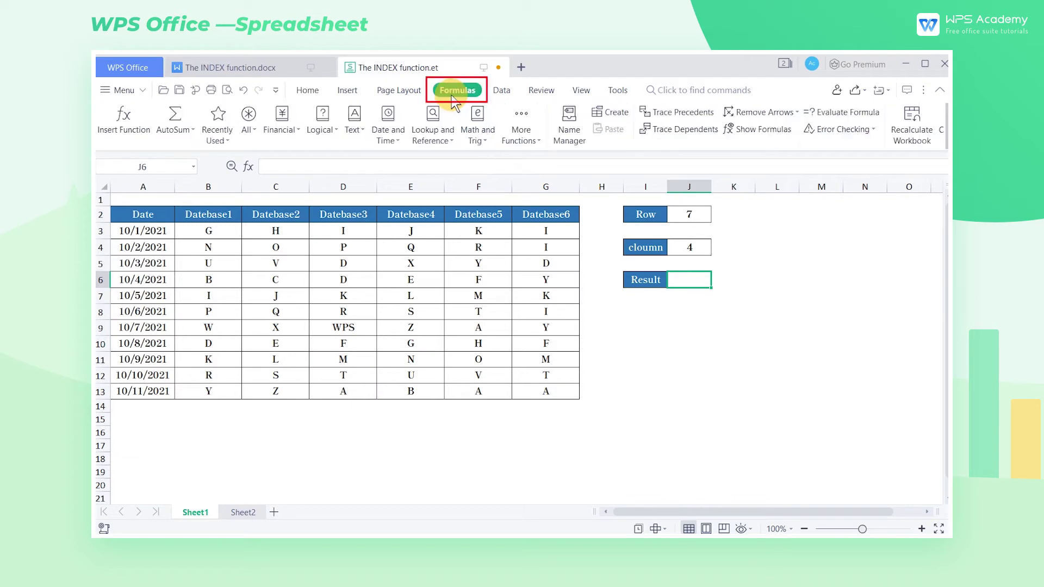
left_click(127, 117)
left_click(387, 230)
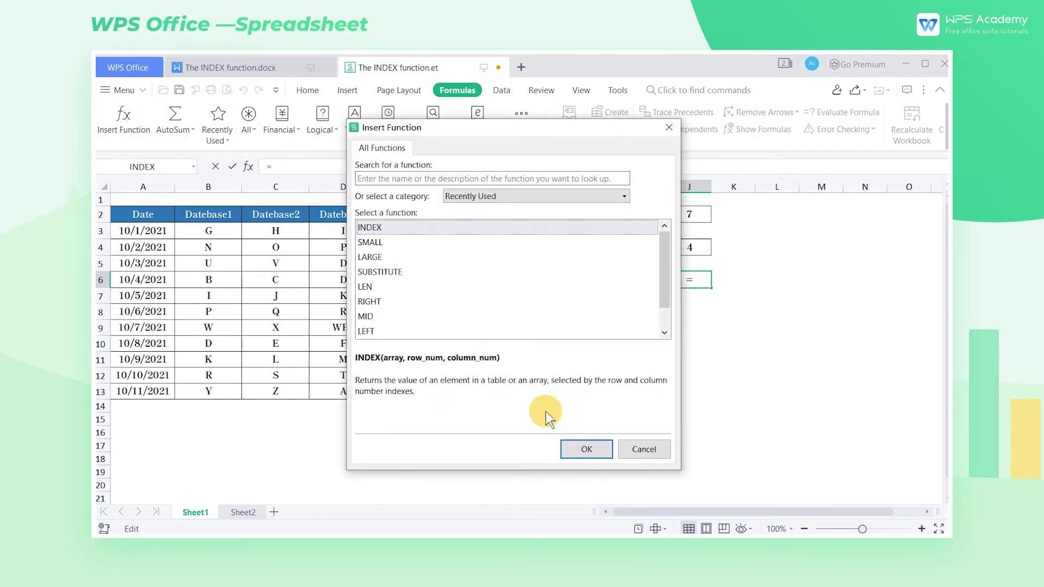
left_click(569, 456)
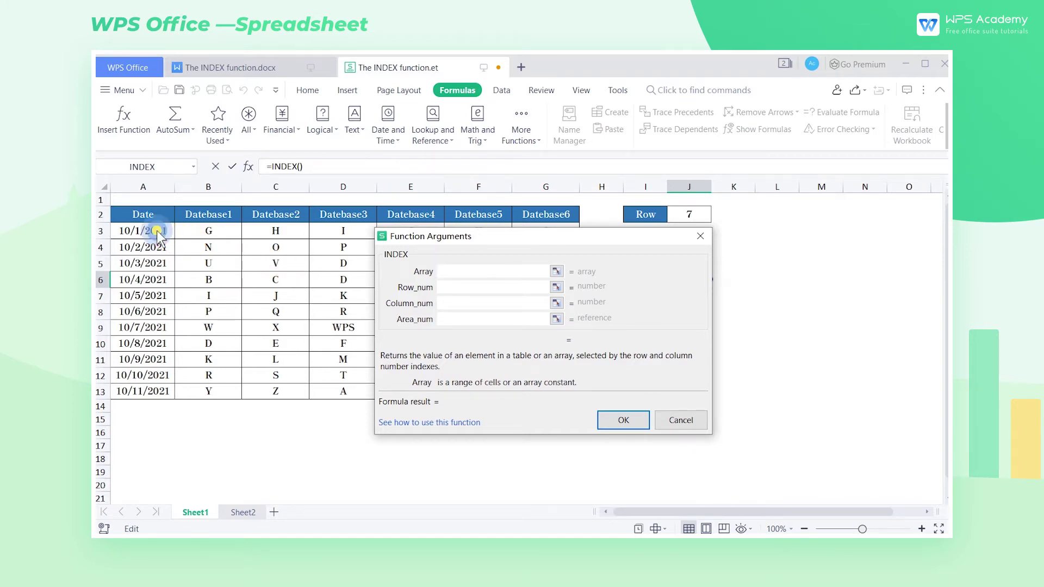
Step: Give INDEX the array A3:G13 and row number 7
left_click_drag(157, 231, 543, 390)
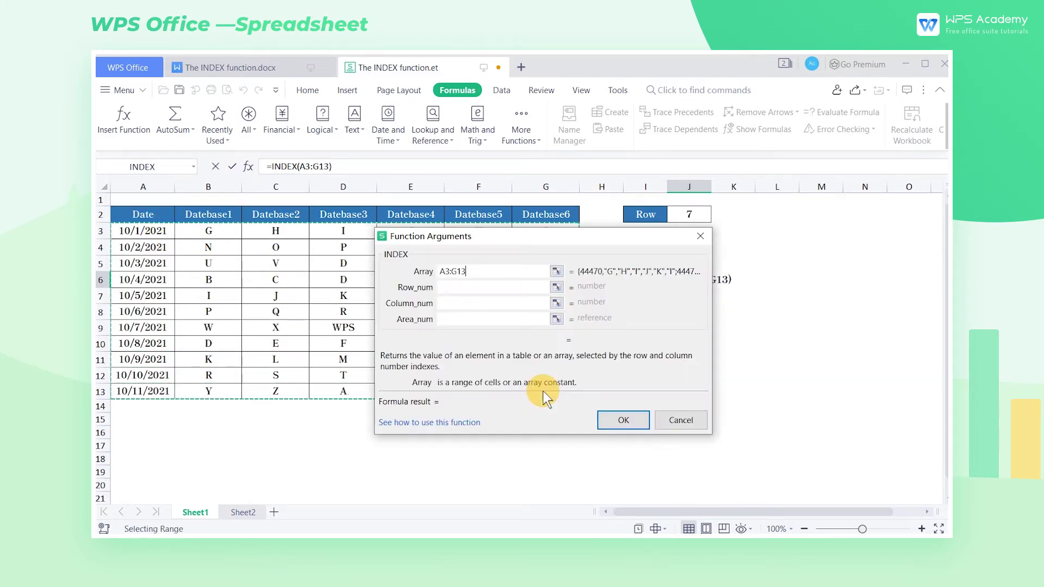
left_click(484, 287)
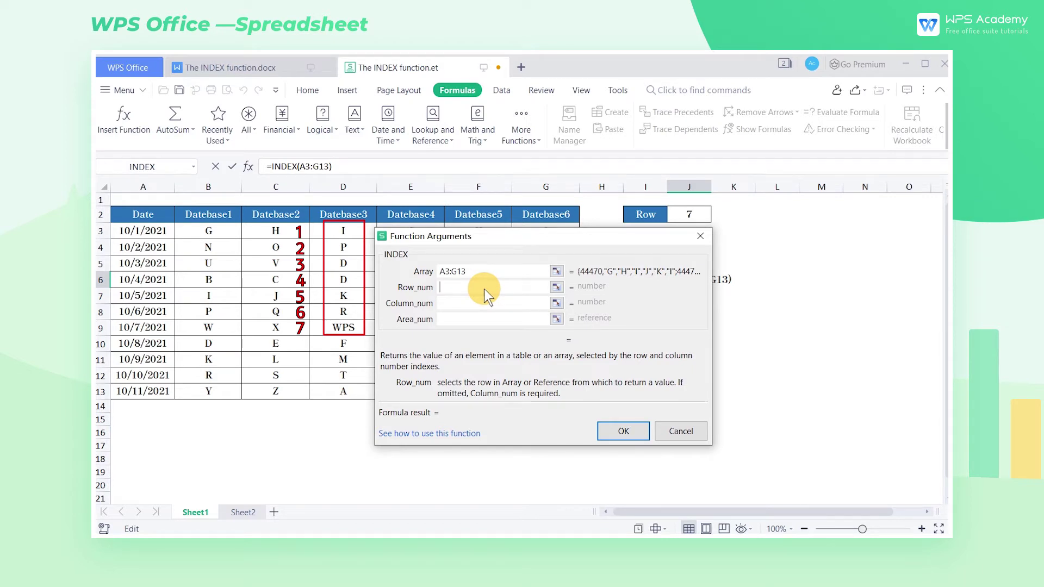
type("7")
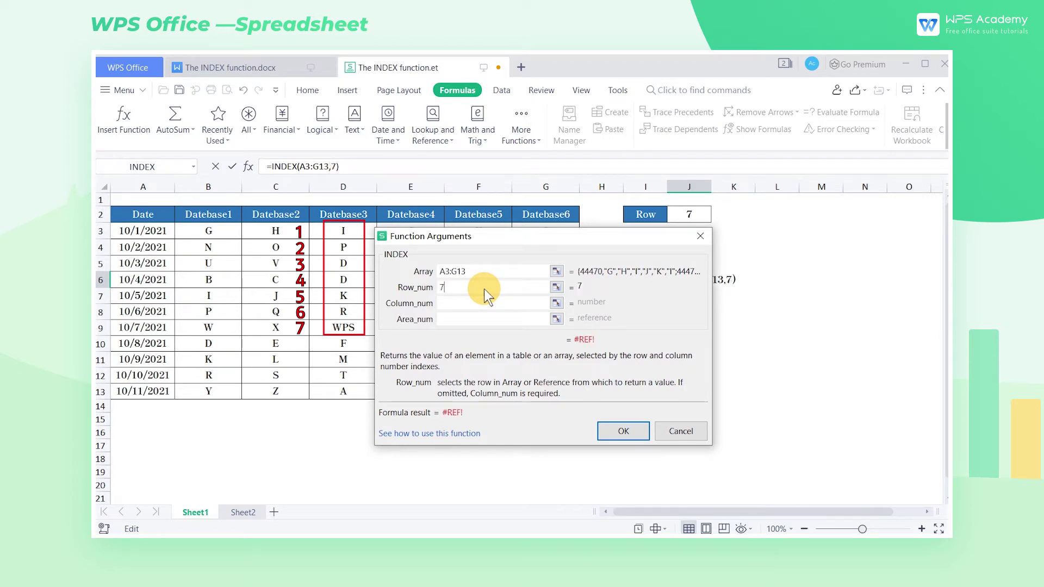
left_click(463, 304)
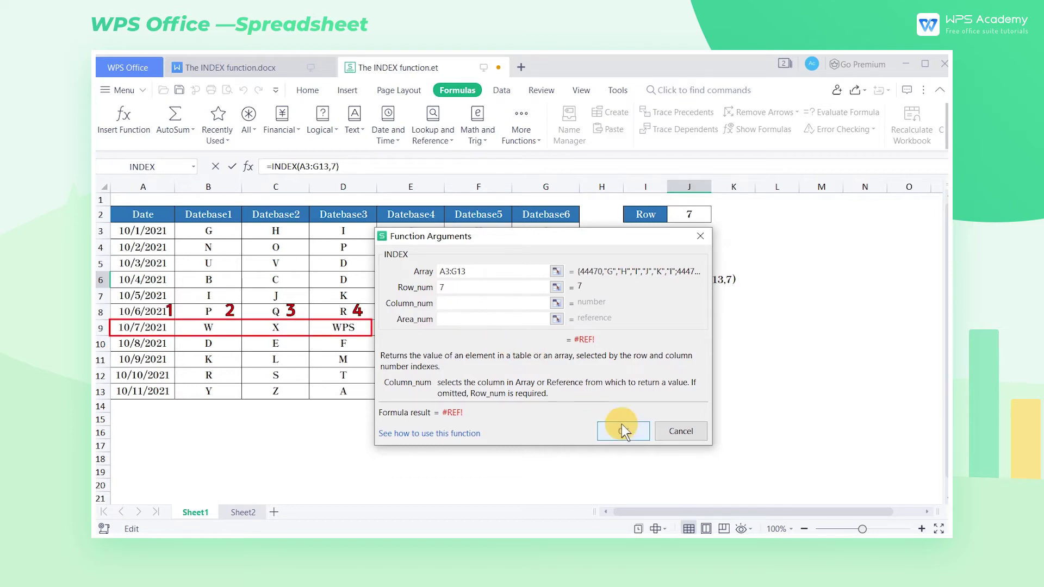
Step: Finish J6's INDEX with column 4, then go to Sheet2 and select merged cell A13
type("4")
left_click(621, 431)
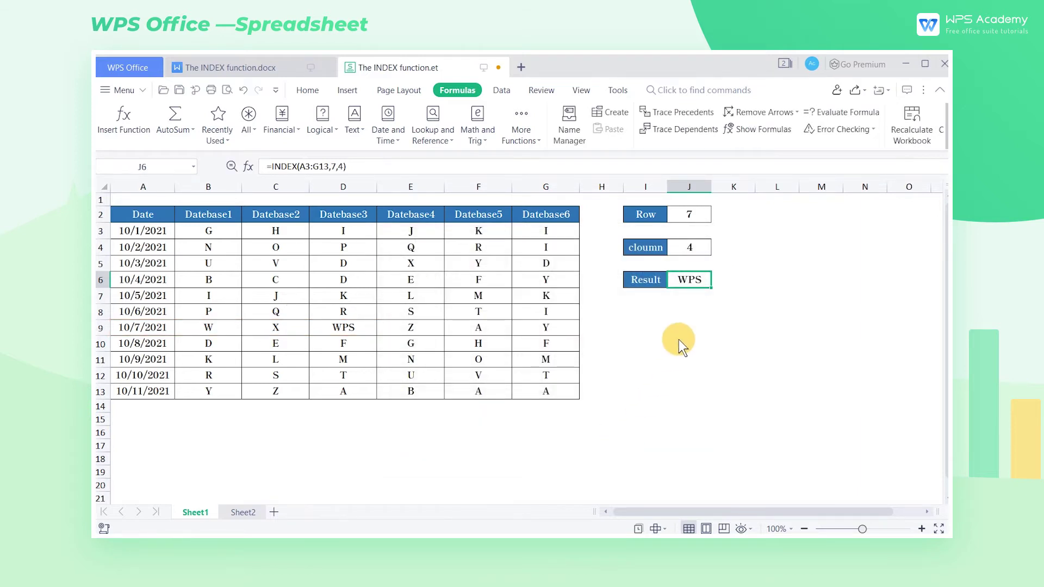
left_click(253, 514)
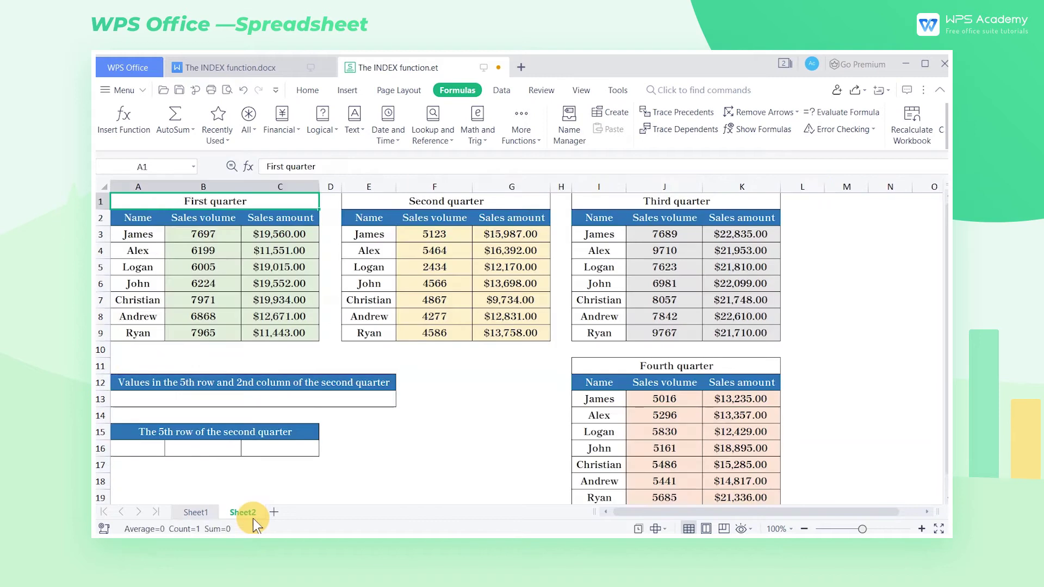
left_click(295, 393)
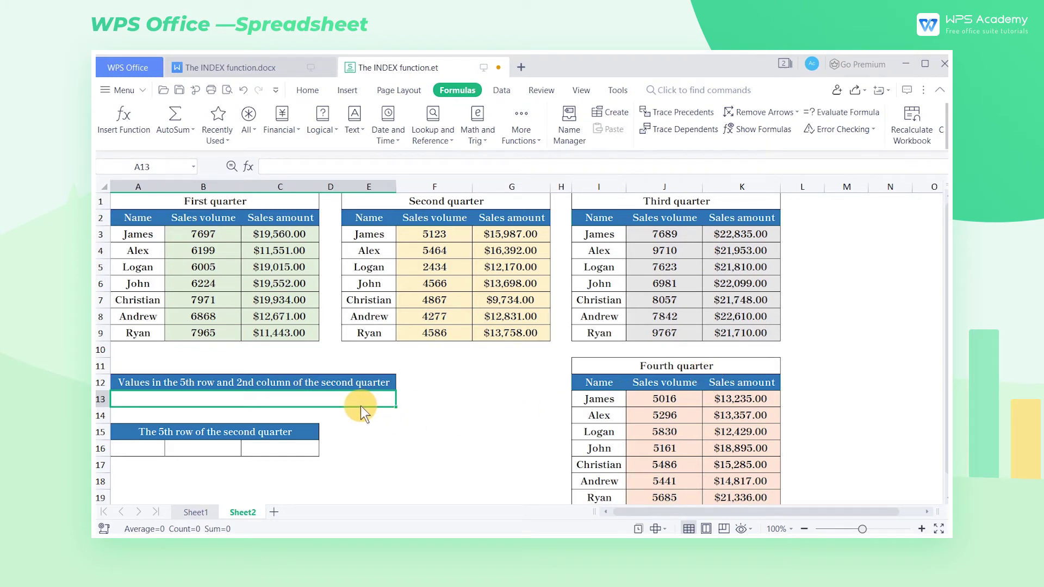
Step: Start an INDEX function for A13 and move its argument dialog off the quarterly tables
left_click(249, 161)
left_click(568, 451)
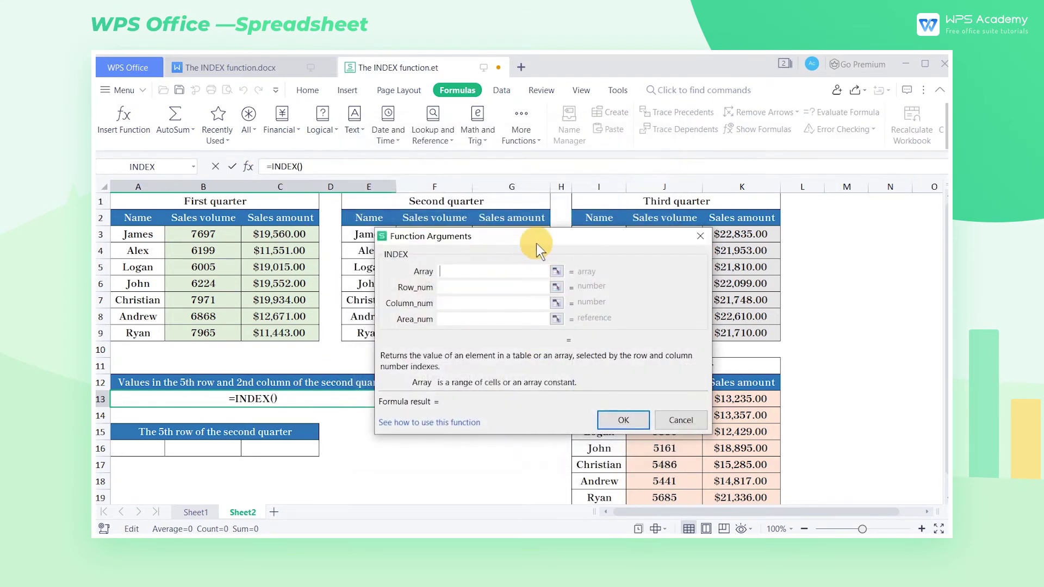
left_click_drag(536, 243, 307, 265)
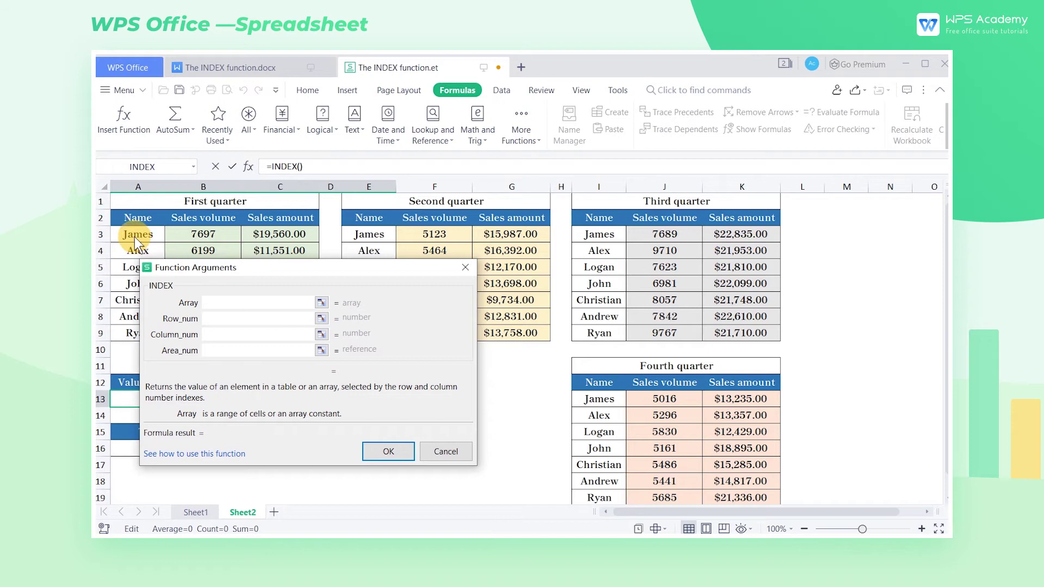
Step: Set the Array to (A3:C9,E3:G9,I3:K9,I13:K19), the four quarter ranges wrapped in parentheses
left_click_drag(131, 234, 288, 337)
type(",")
left_click_drag(391, 237, 531, 335)
type(",")
left_click_drag(598, 234, 729, 332)
type(",")
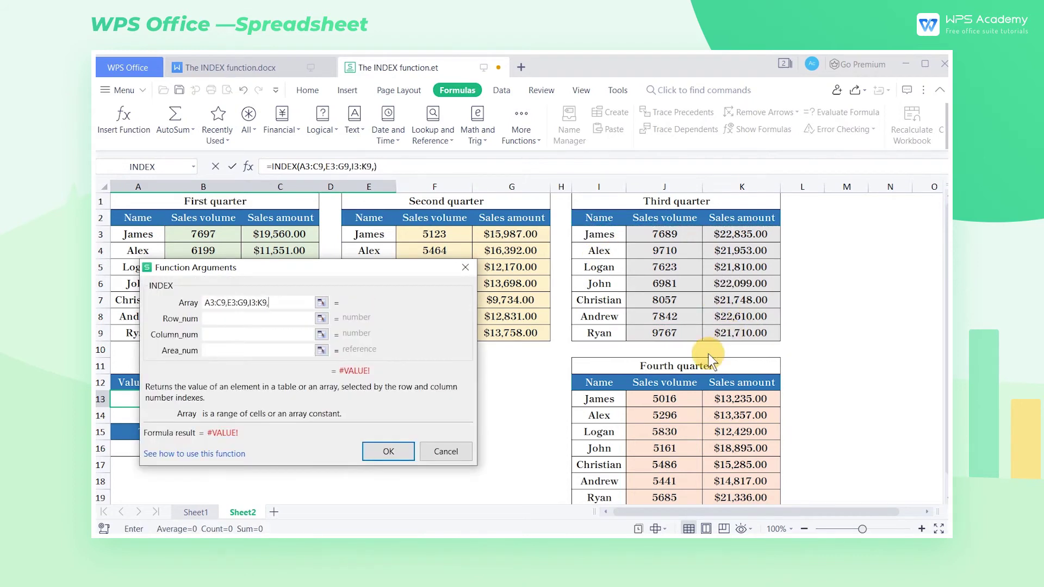
left_click_drag(605, 407, 744, 504)
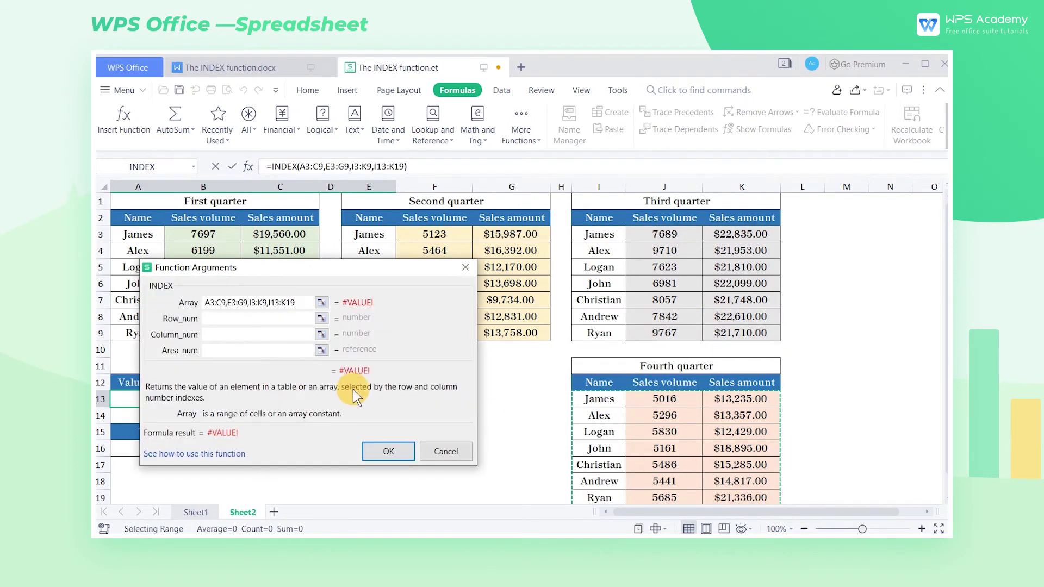
left_click(204, 301)
type("(")
left_click(308, 302)
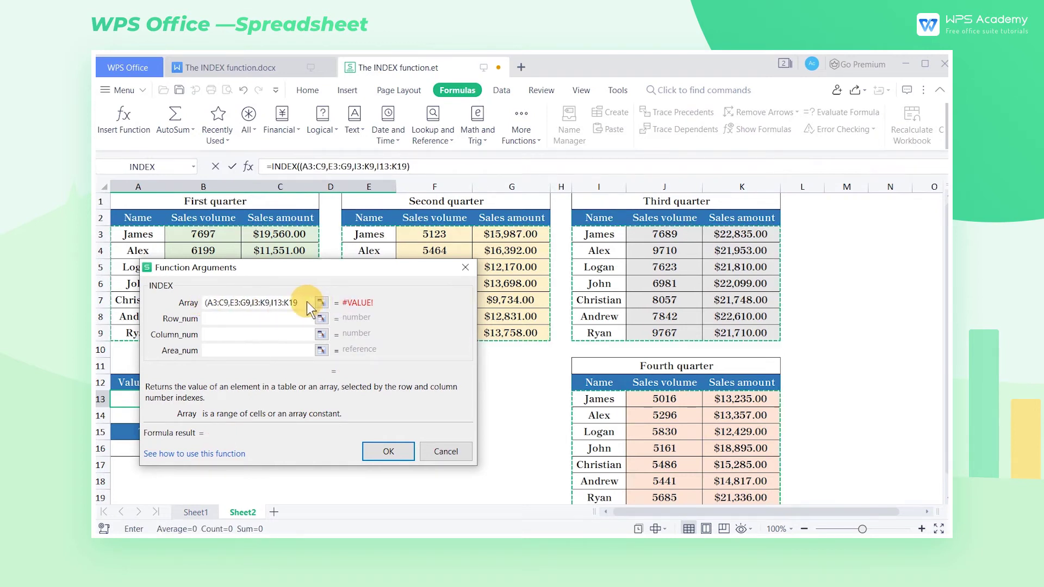
type(")")
Step: Enter row number 5 and column number 3
left_click(269, 316)
type("5")
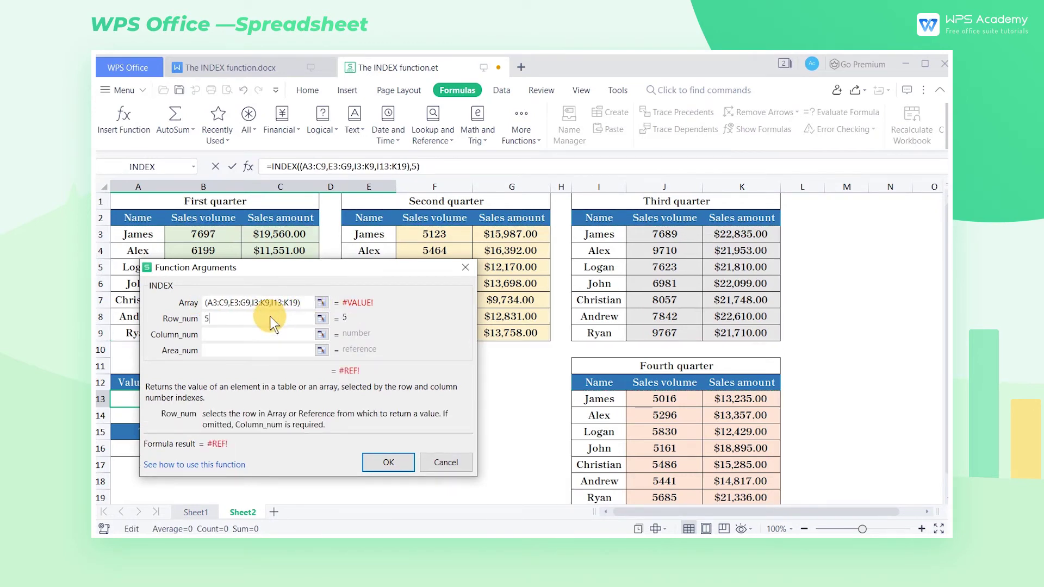
left_click(263, 333)
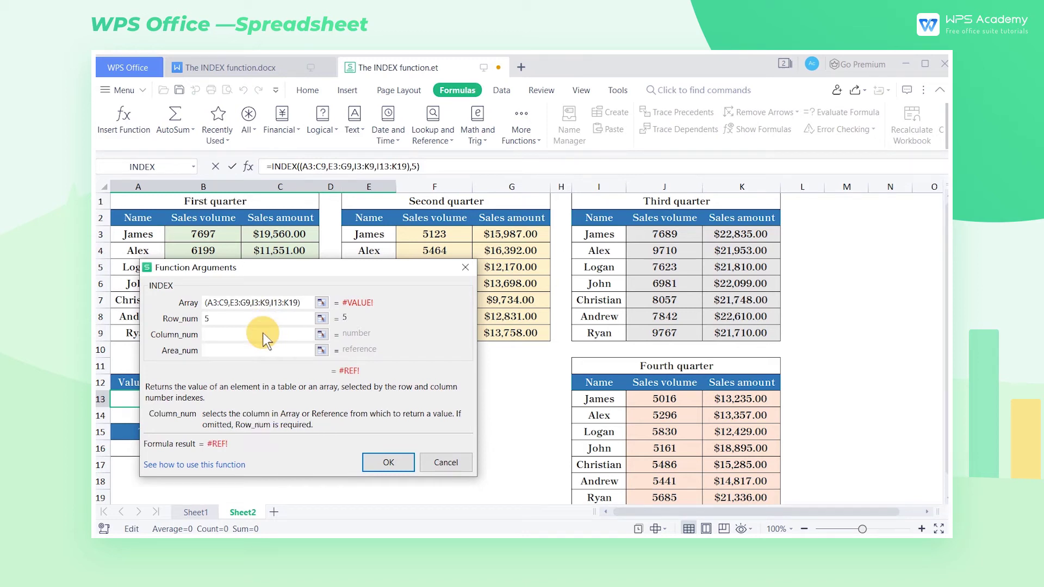
type("3")
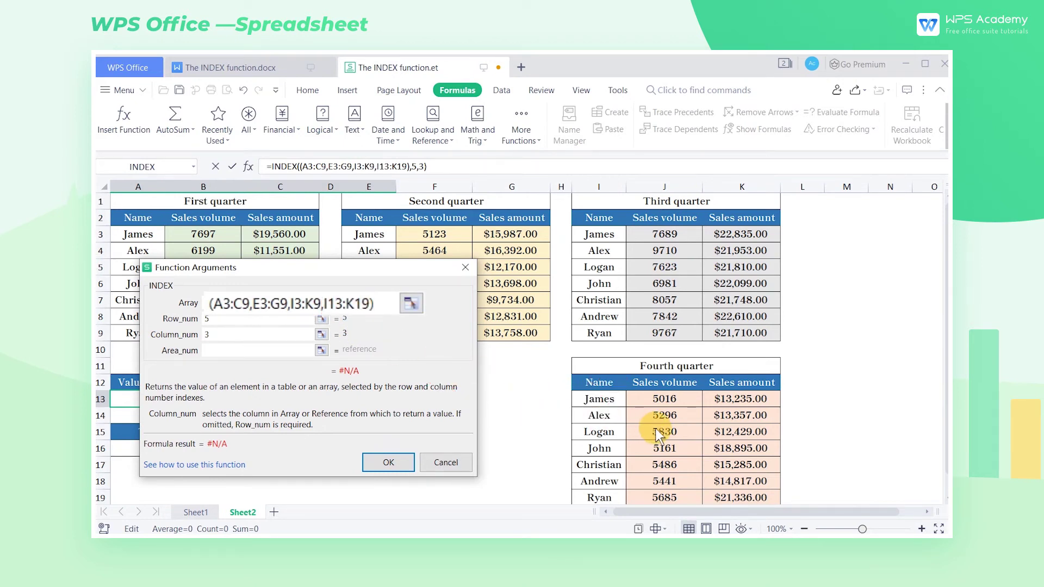
Step: Enter area number 1 and confirm the INDEX formula in A13
left_click(277, 353)
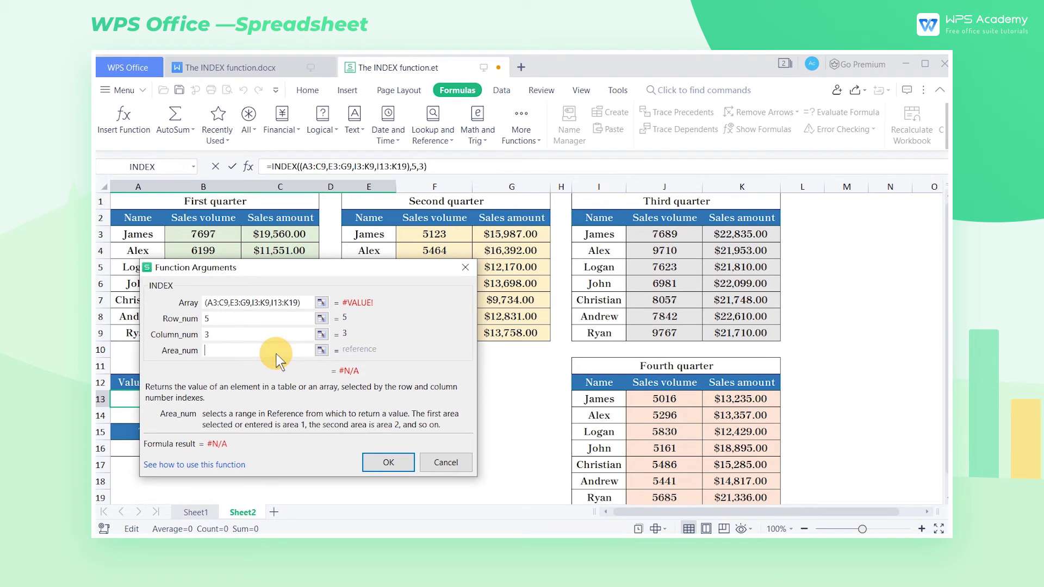
type("1")
left_click(387, 462)
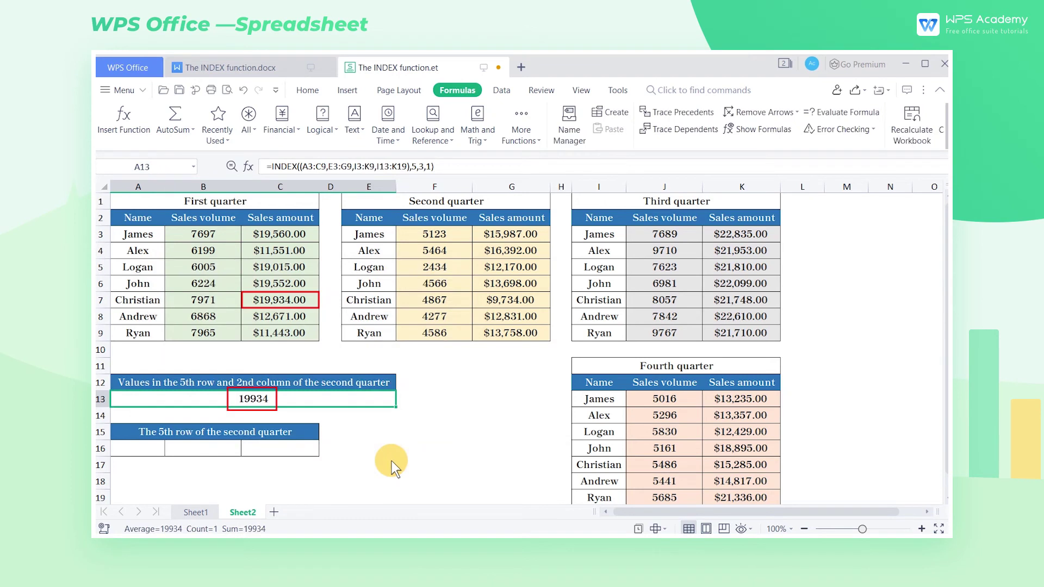
Step: Change the formula's area number from 1 to 3 so A13 returns 21748
left_click(426, 169)
double_click(429, 168)
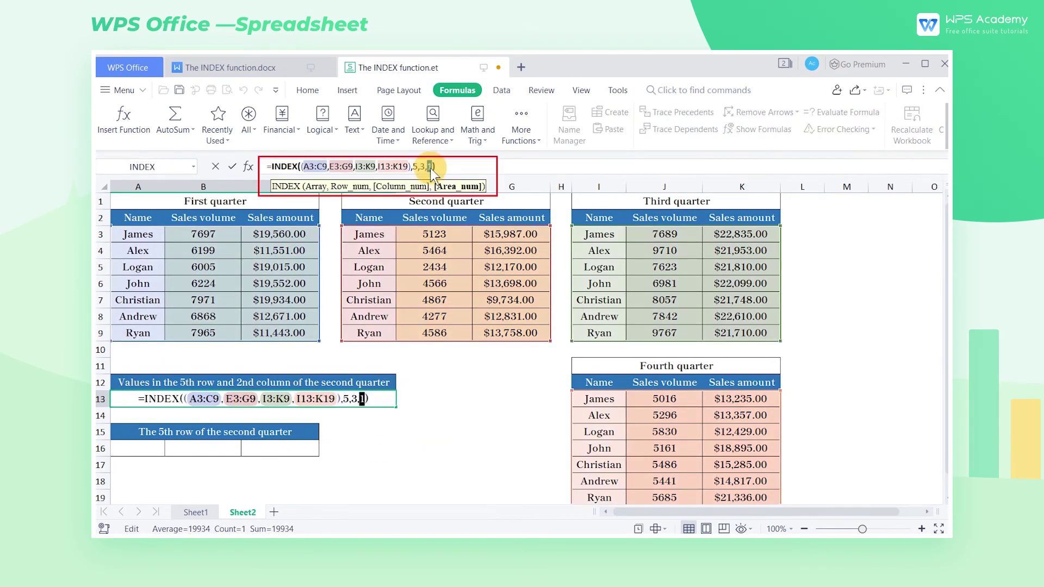
type("3")
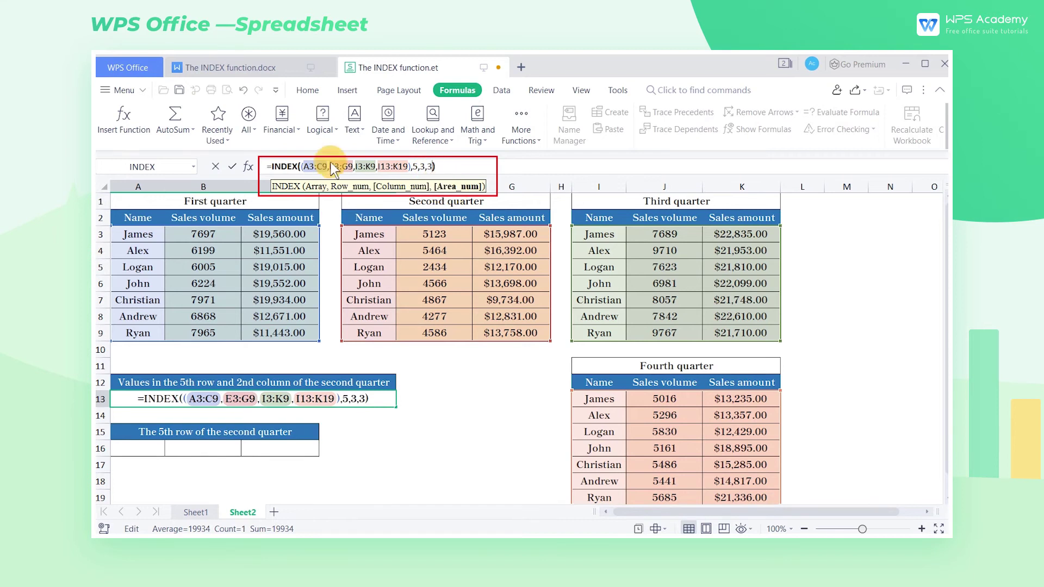
key("Return")
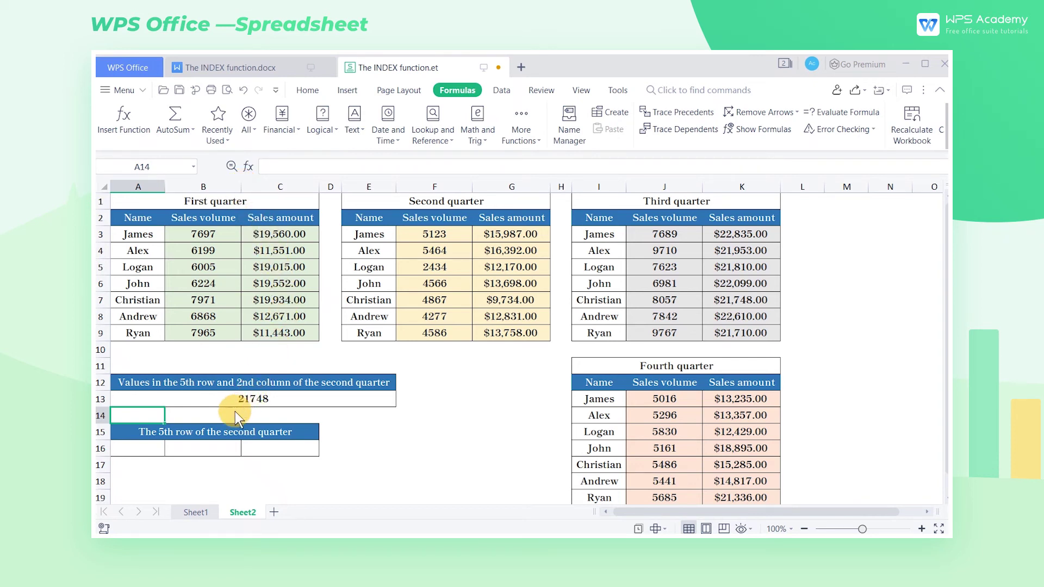
Step: Select A16:C16 and enter =INDEX((A3:C9,E3:G9,I3:K9,I13:K19),5,,2) normally, giving #VALUE!
left_click(149, 450)
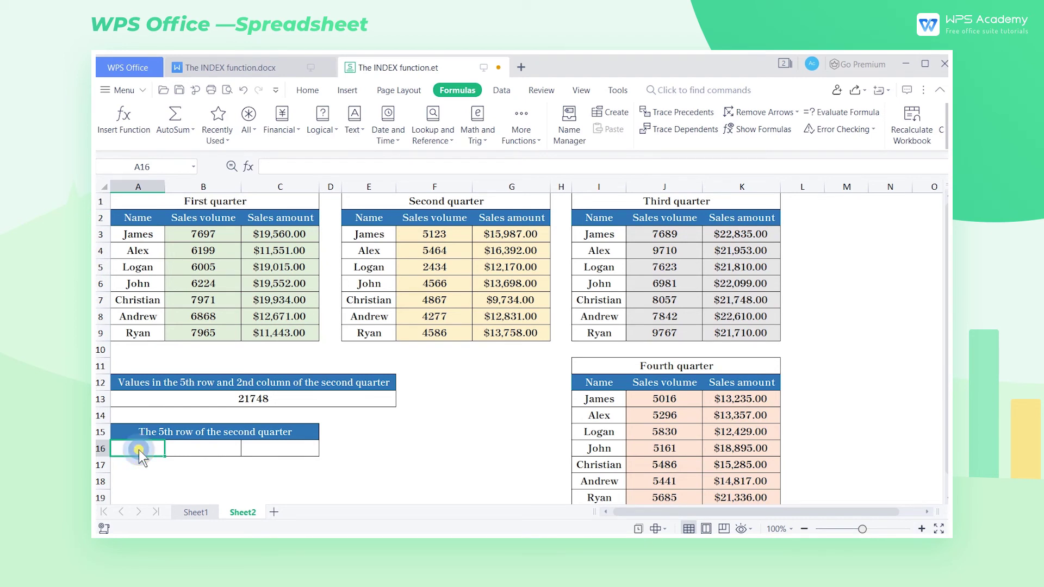
left_click_drag(139, 449, 263, 450)
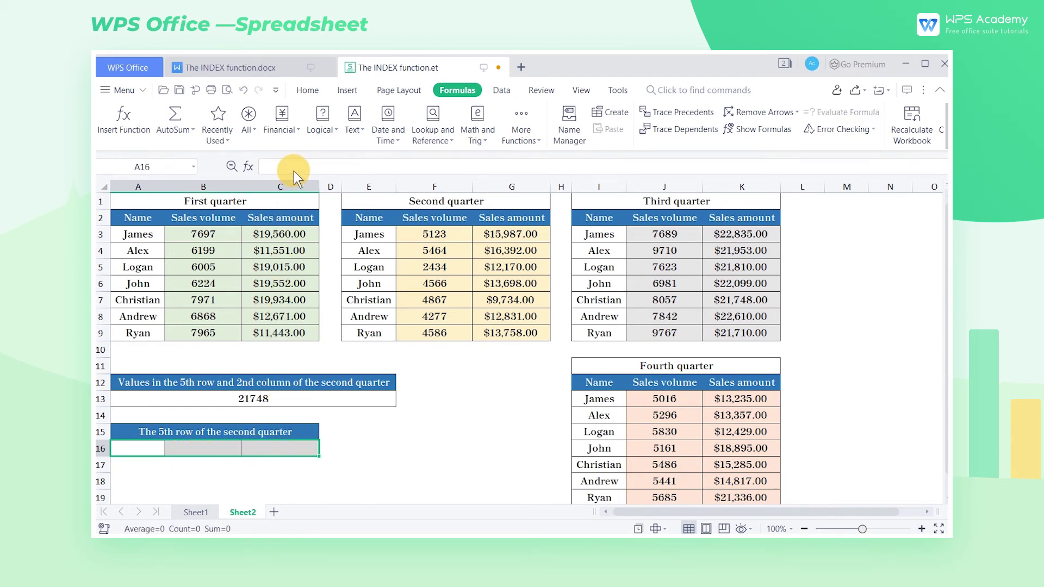
type("=INDEX((A3:C9,E3:G9,I3:K9,I13:K19),5,,2)")
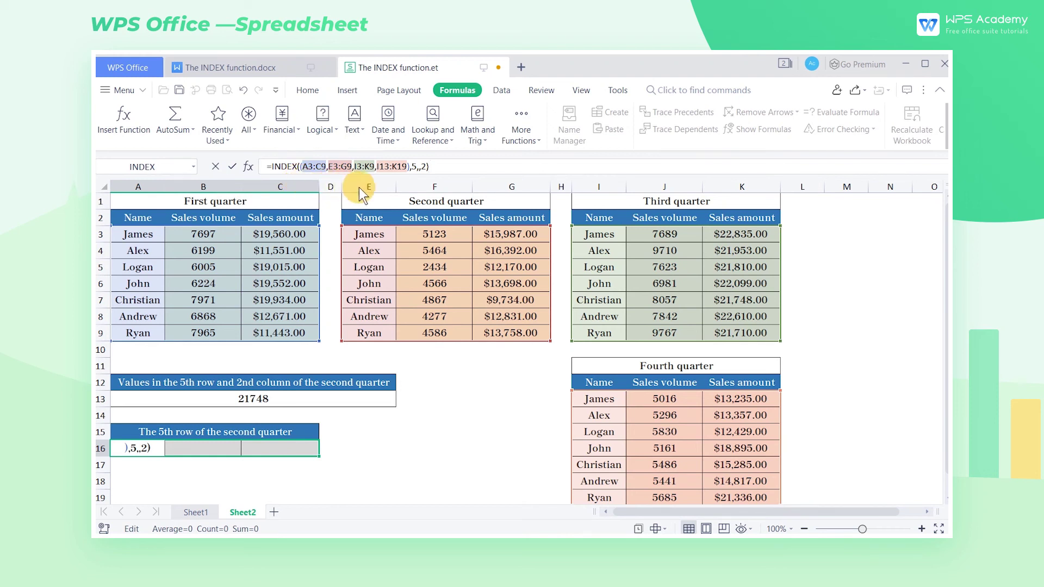
left_click(412, 167)
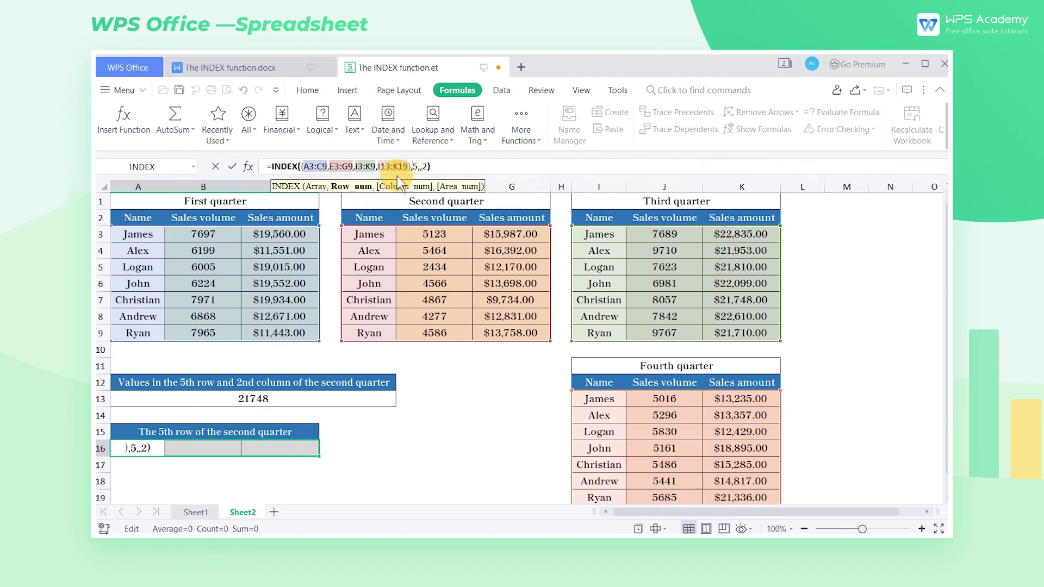
left_click(420, 165)
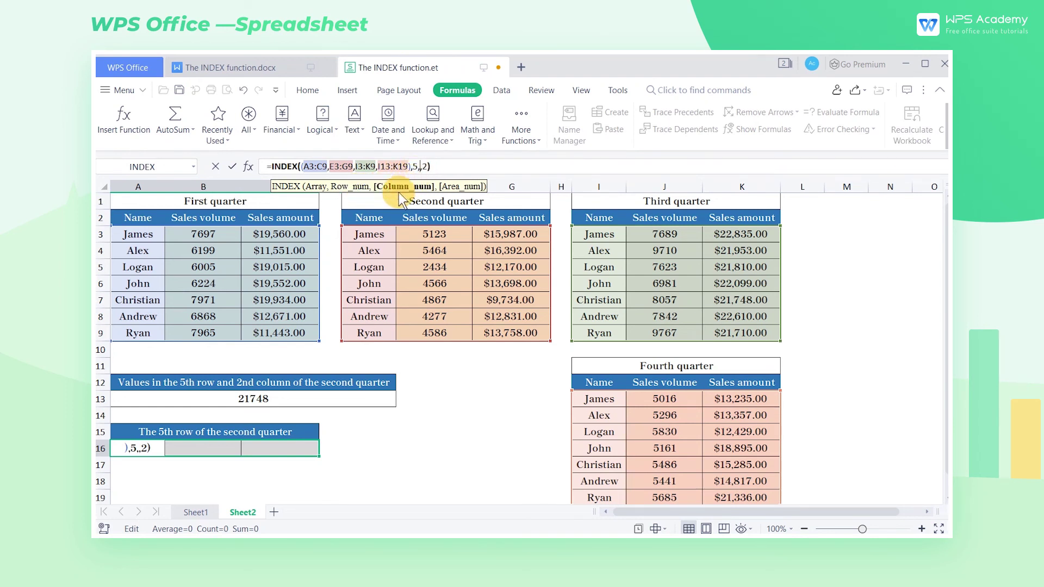
key("Return")
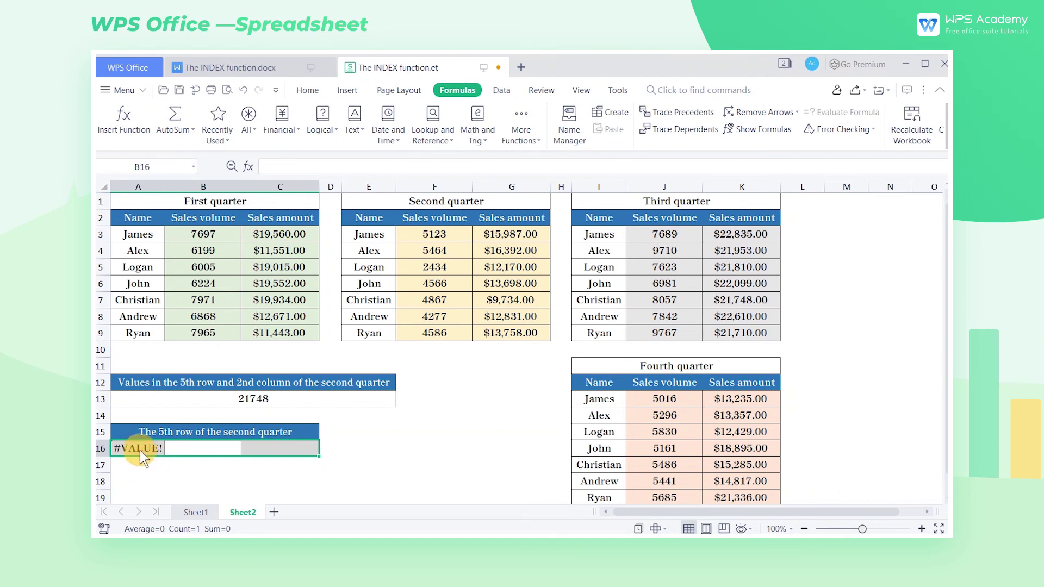
Step: Re-select A16:C16 and array-enter the INDEX formula with Ctrl+Shift+Enter, returning Christian, 4867, 9734
left_click_drag(140, 450, 255, 447)
left_click(444, 166)
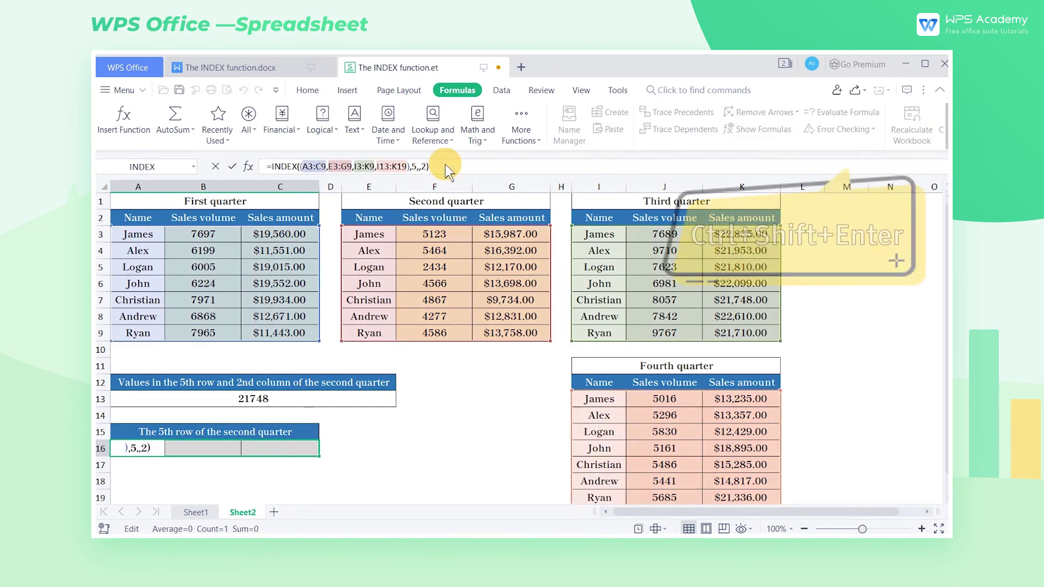
key("ctrl+shift+Return")
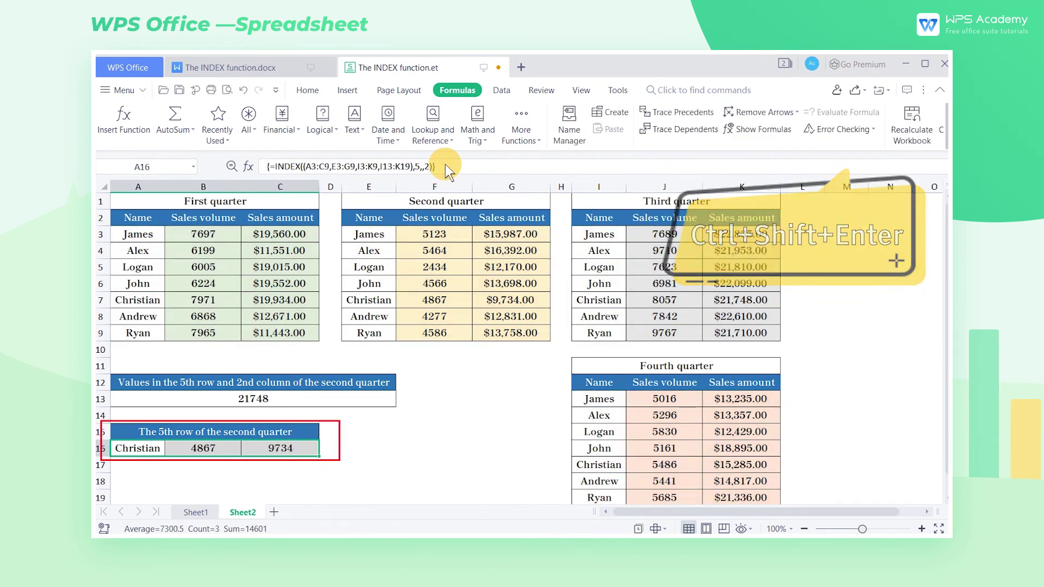